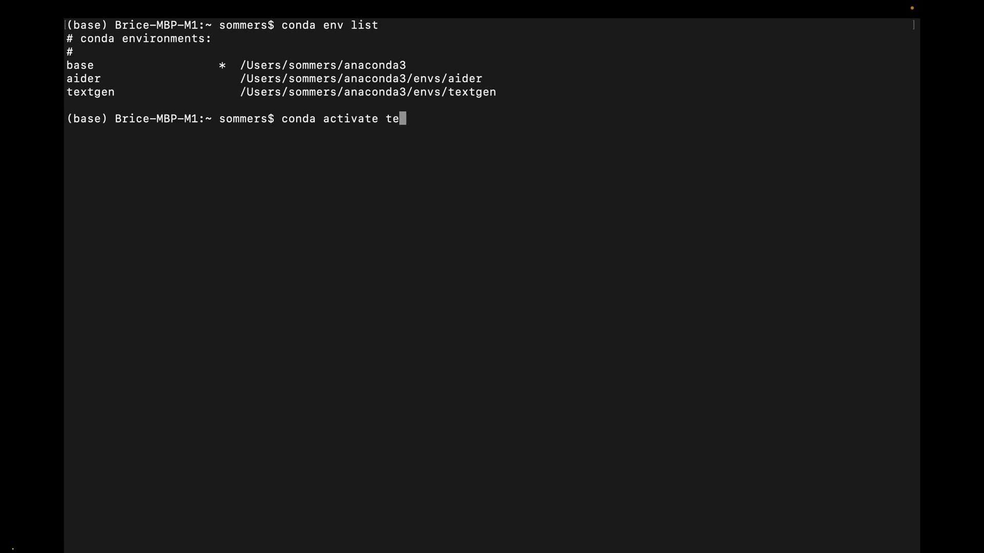
Activate the textgen conda environment and change into the text-generation-webui folder
key("Return")
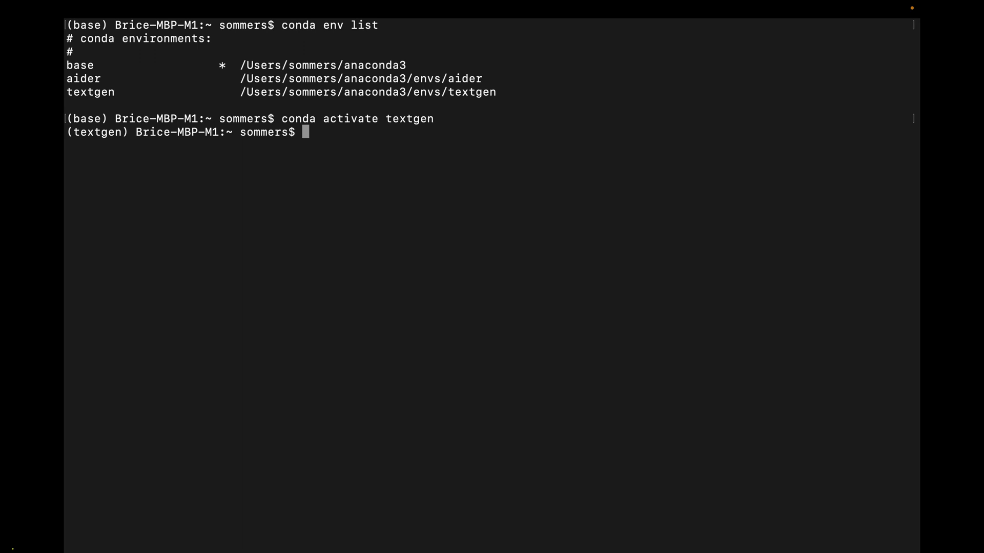
type("cd text-gener")
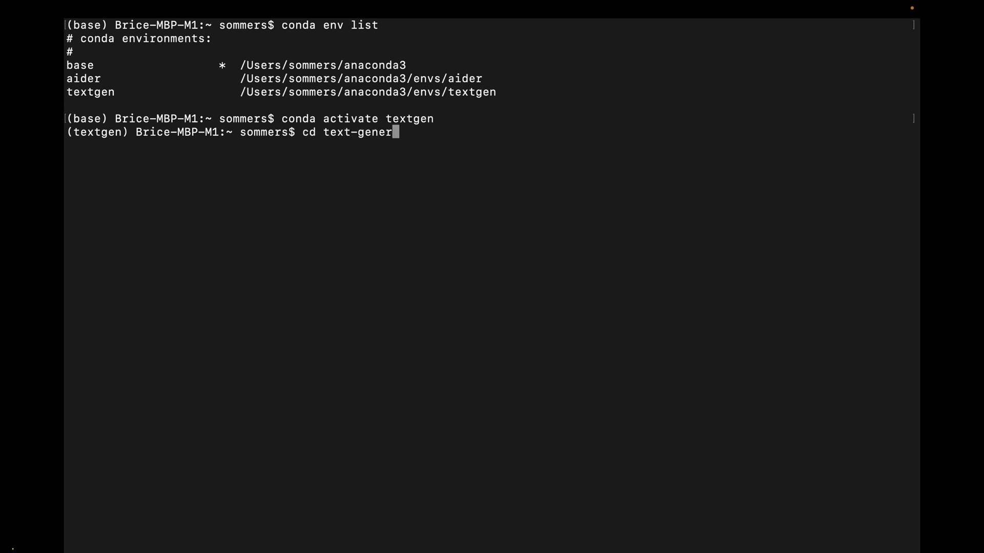
type("ative")
key("BackSpace")
key("BackSpace")
key("BackSpace")
type("ion-webui")
key("Return")
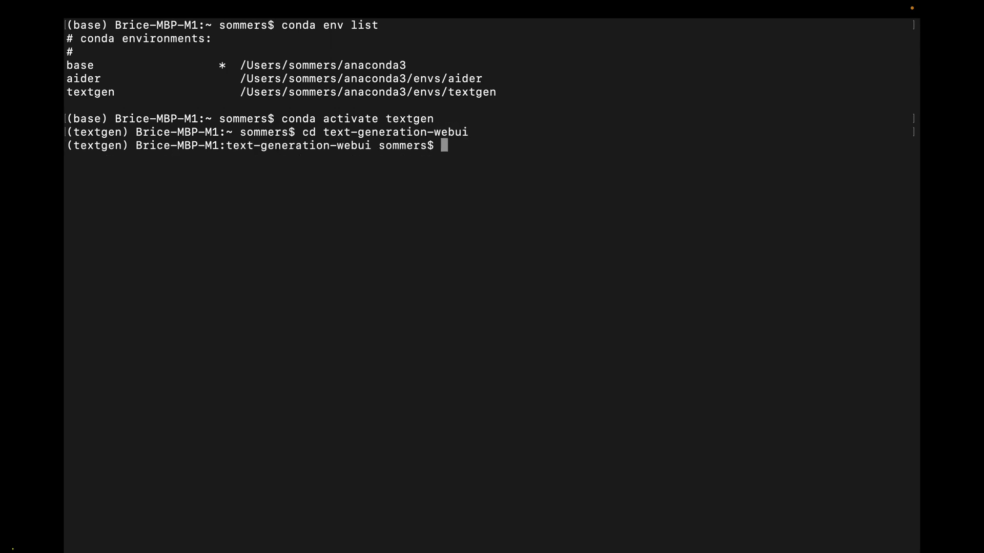
Start the web UI server by running python3 server.py
type("python3 se")
type("rveyz")
key("BackSpace")
key("BackSpace")
type("r")
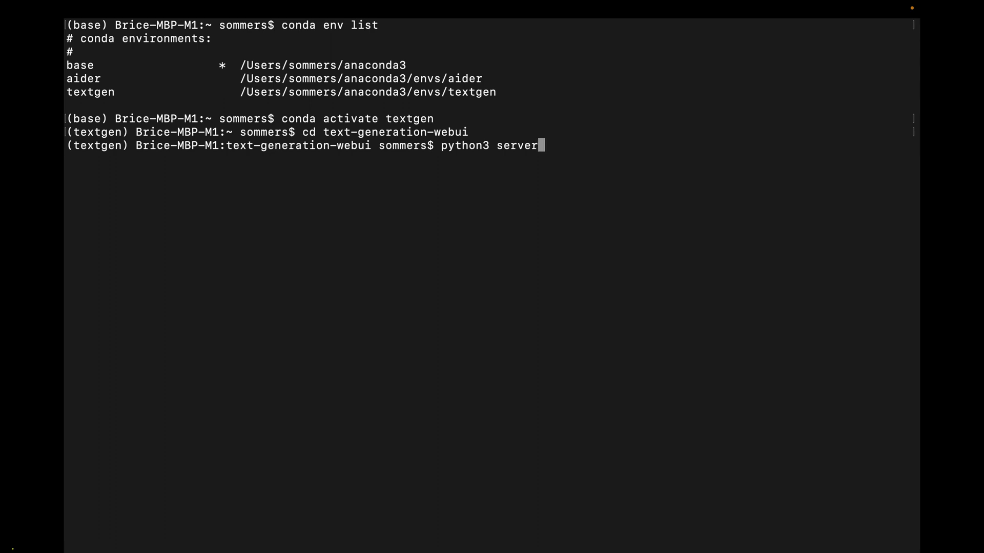
type(".py")
key("Return")
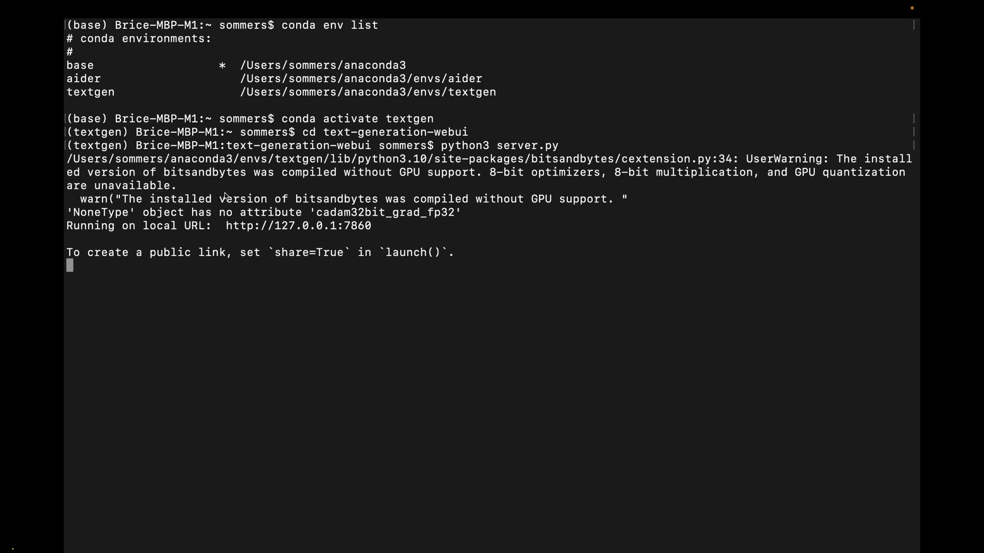
left_click_drag(226, 226, 370, 230)
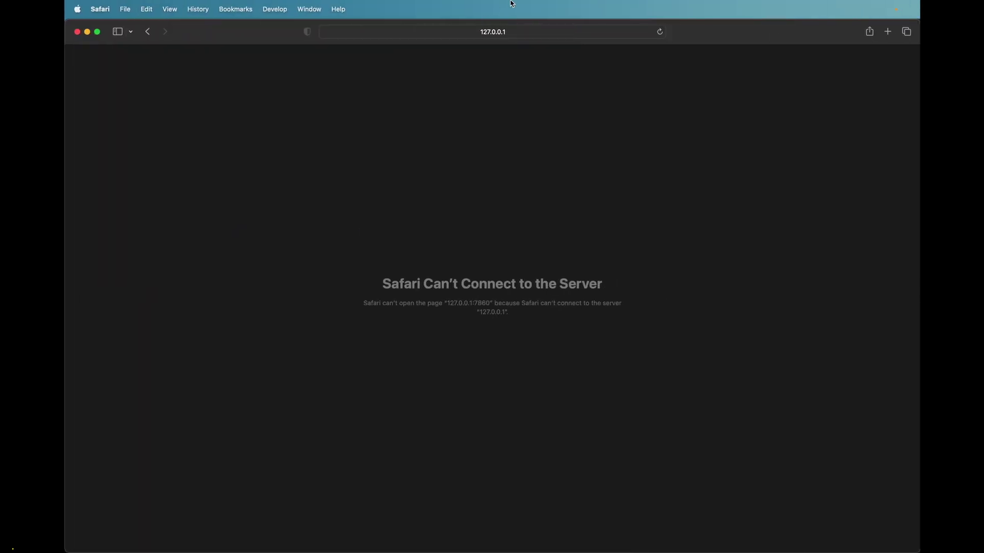
key("super+r")
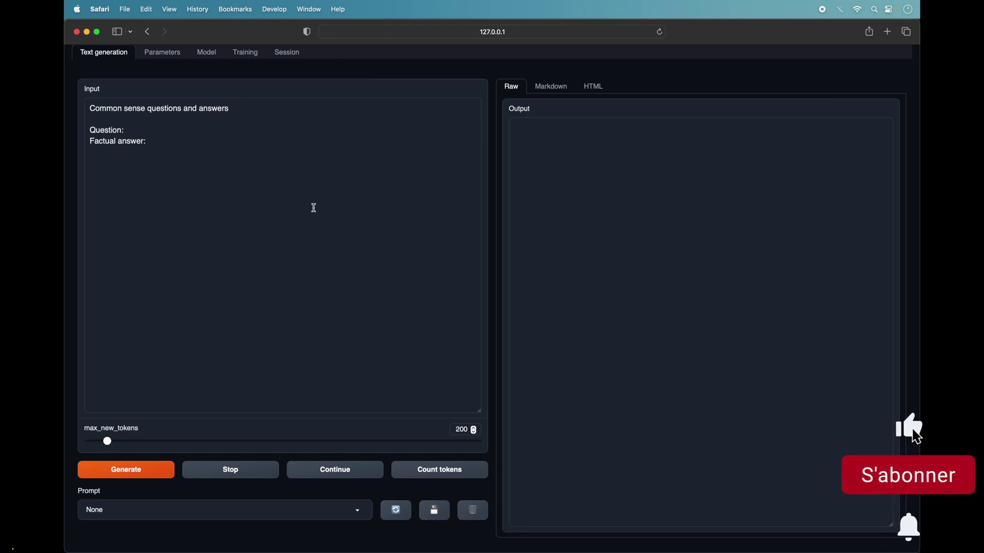
left_click(207, 53)
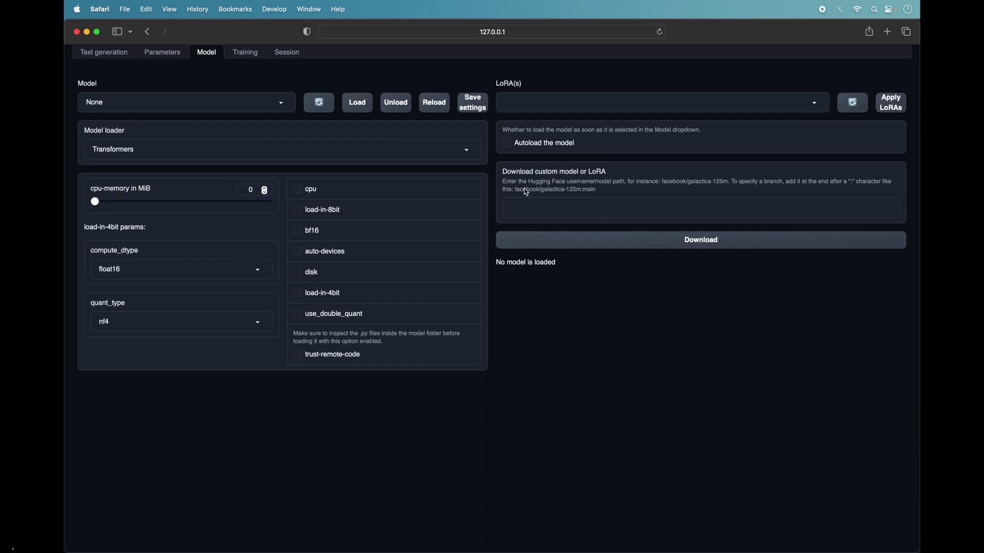
Copy the model name TheBloke/Llama-2-13B-Chat-fp16 from its Hugging Face page in Chrome and download that model through the web UI in Safari
key("ctrl+Left")
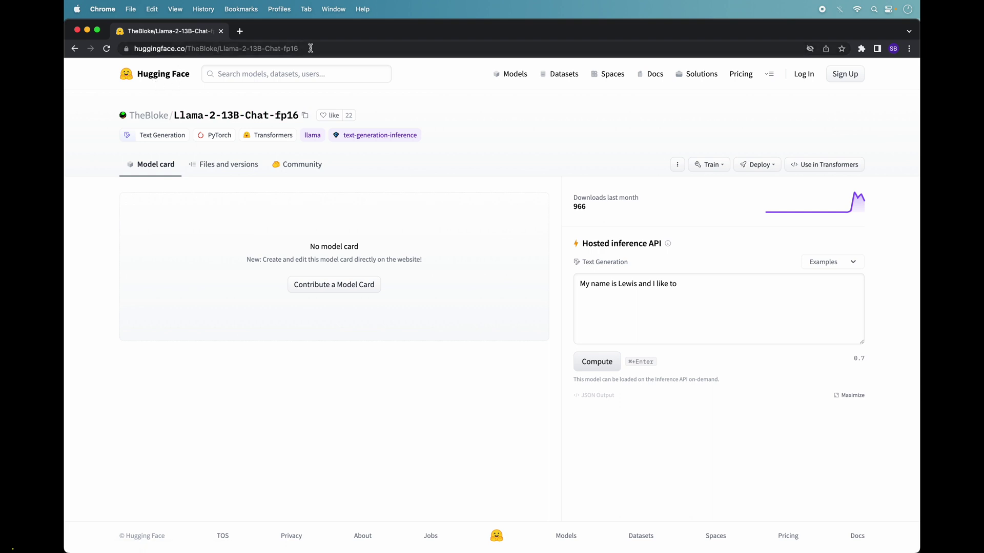
left_click(305, 117)
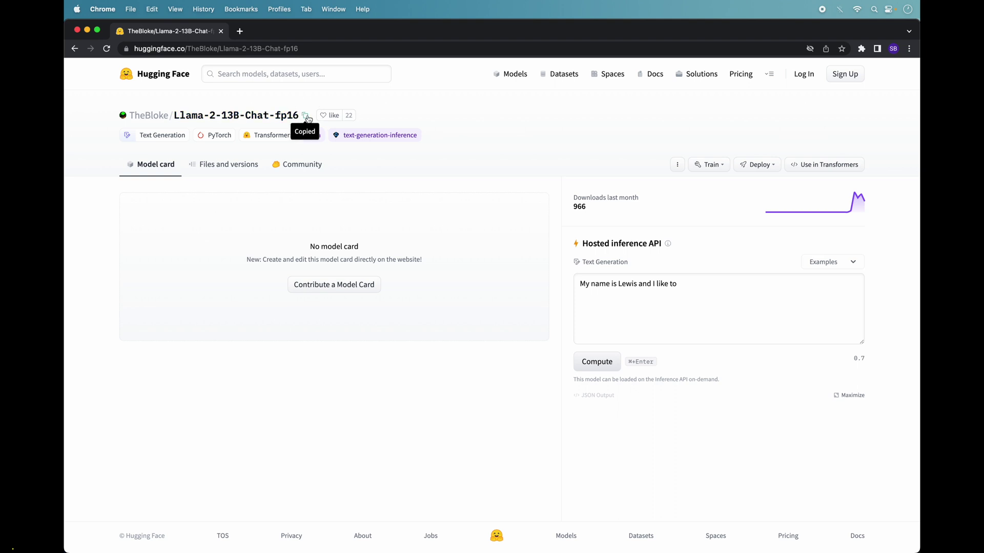
key("ctrl+Right")
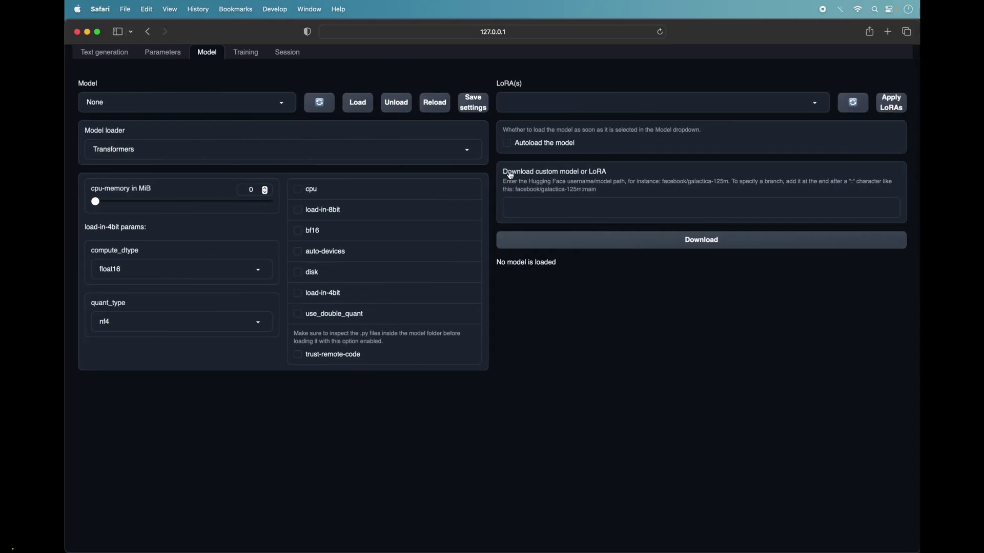
left_click(520, 204)
key("super+v")
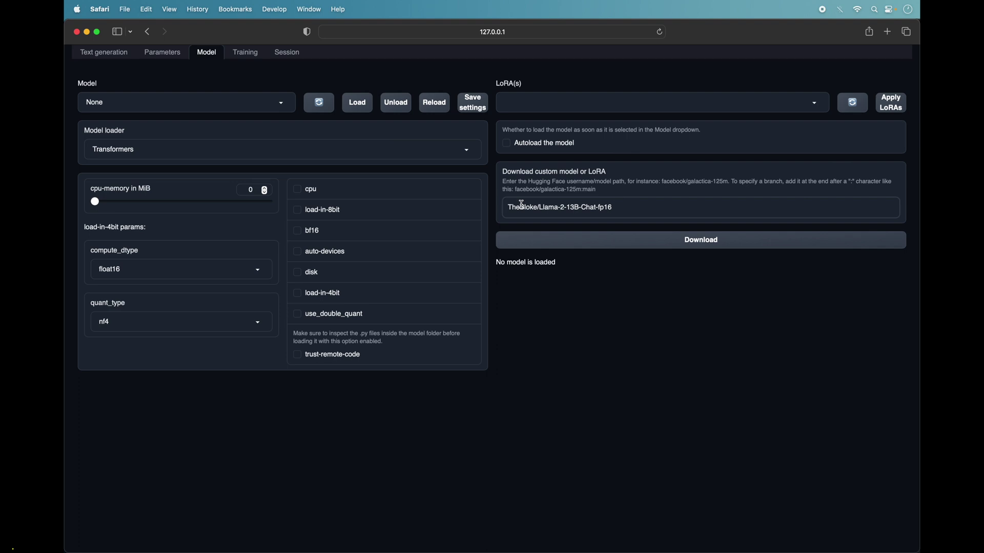
left_click(694, 245)
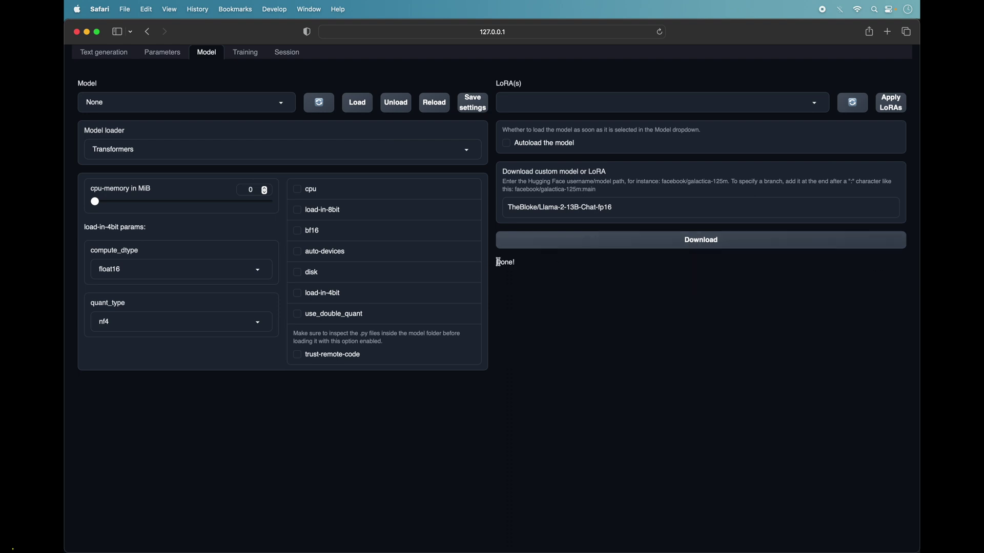
Refresh the list of available models and load TheBloke_Llama-2-13B-Chat-fp16 with the Transformers loader
left_click_drag(496, 262, 523, 265)
left_click(523, 266)
left_click(320, 103)
left_click(281, 103)
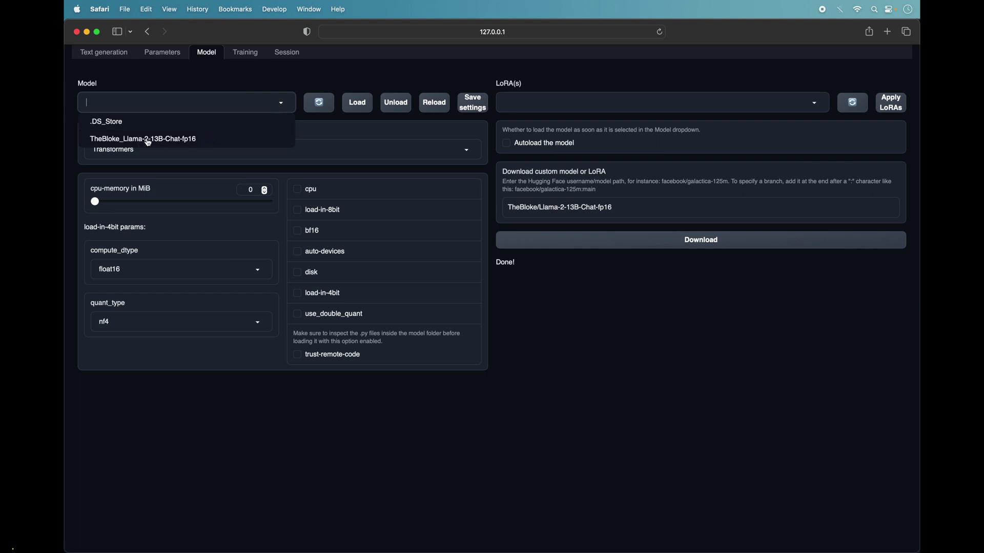
left_click(200, 141)
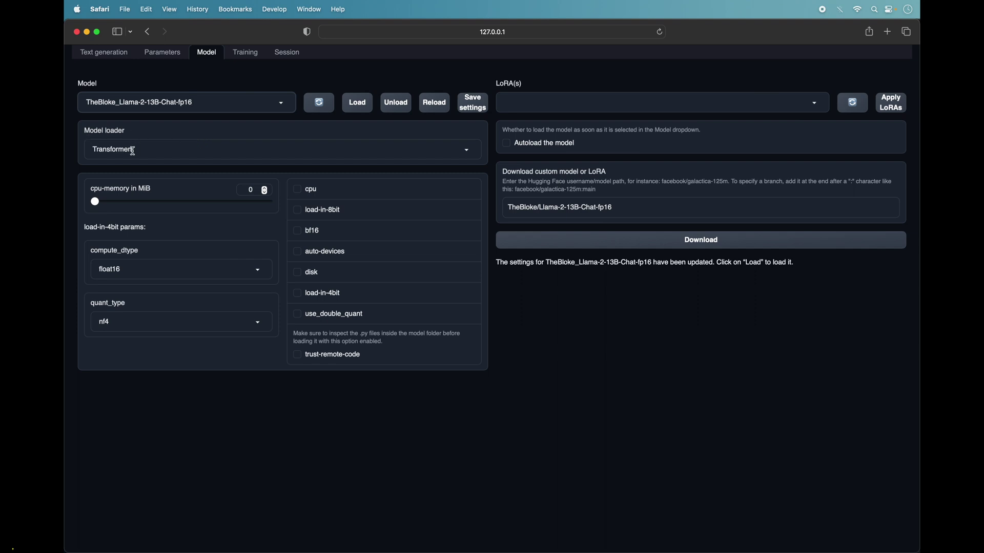
left_click(358, 104)
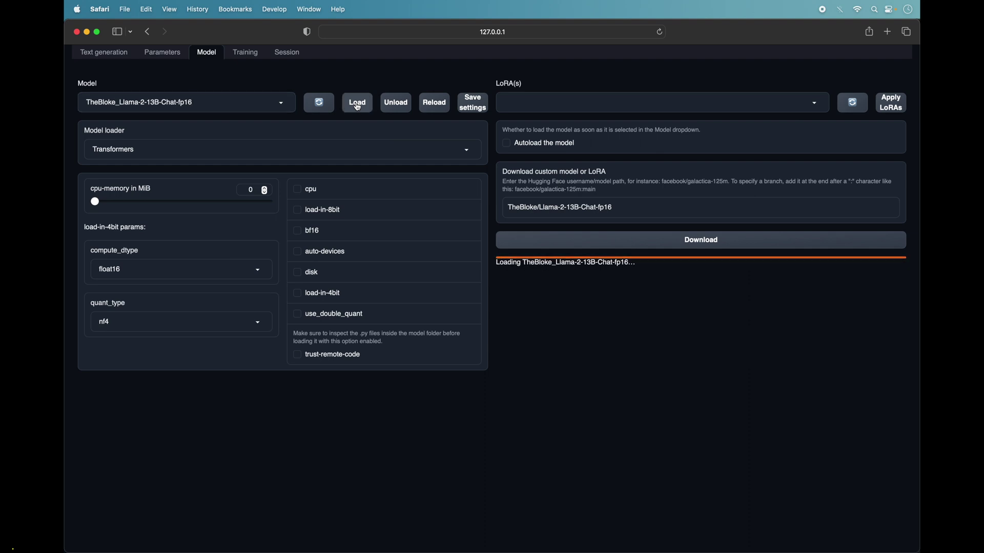
Download TheBloke/Llama-2-13B-Chat-fp16 once more and load it from the refreshed model list
left_click(694, 245)
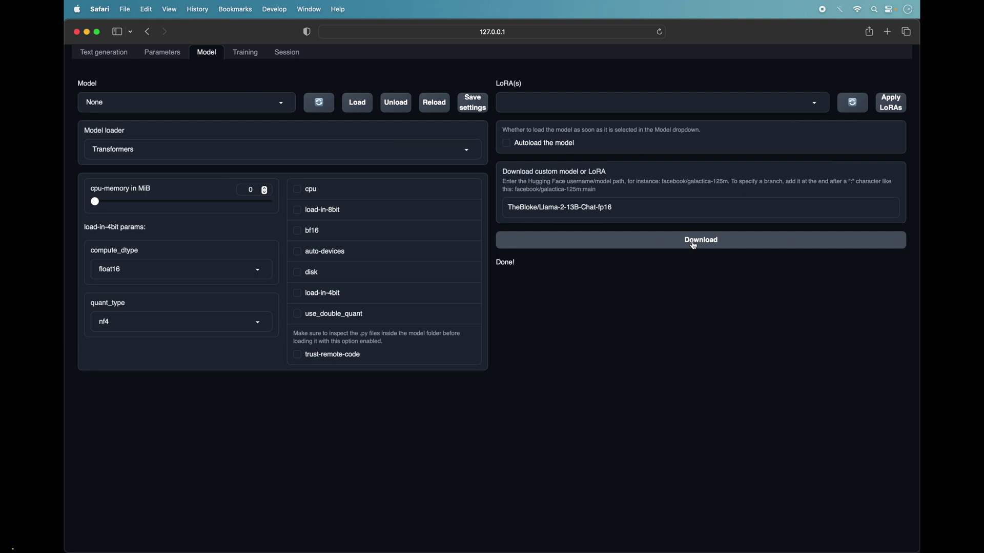
left_click(319, 107)
left_click(320, 106)
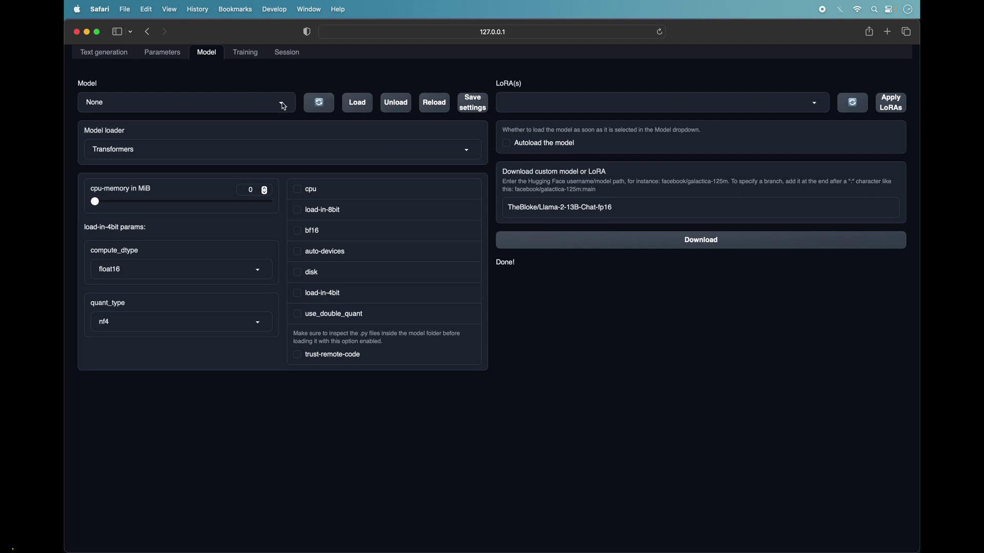
left_click(284, 105)
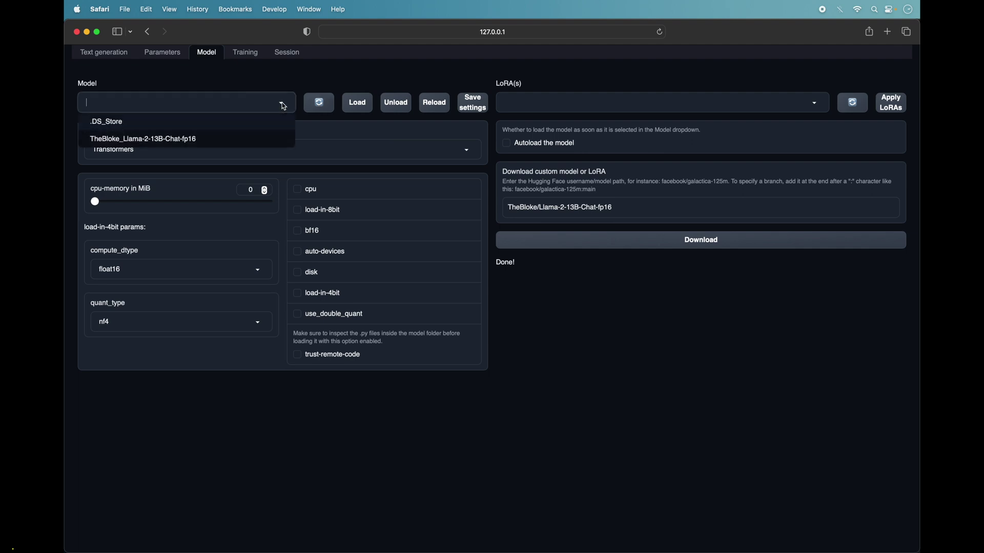
left_click(229, 143)
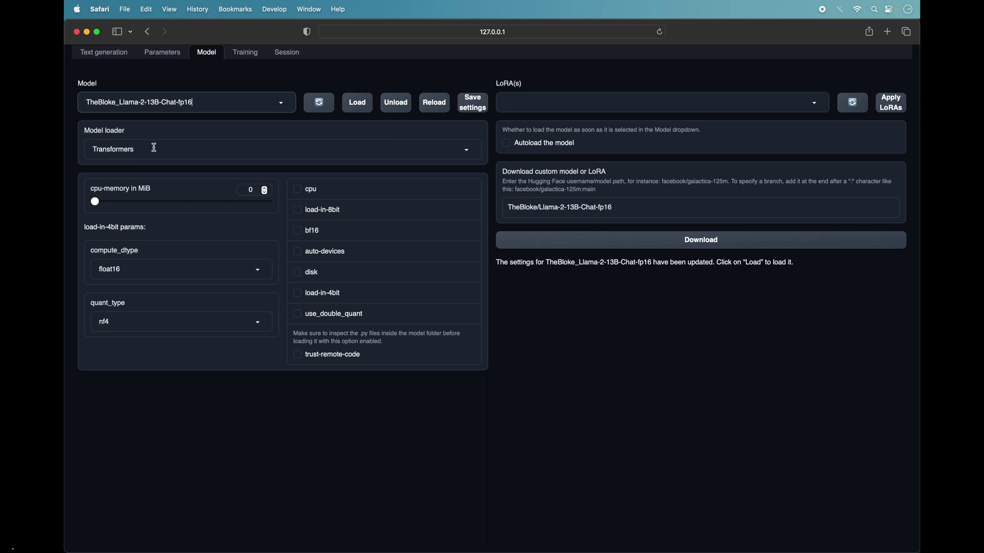
left_click(357, 103)
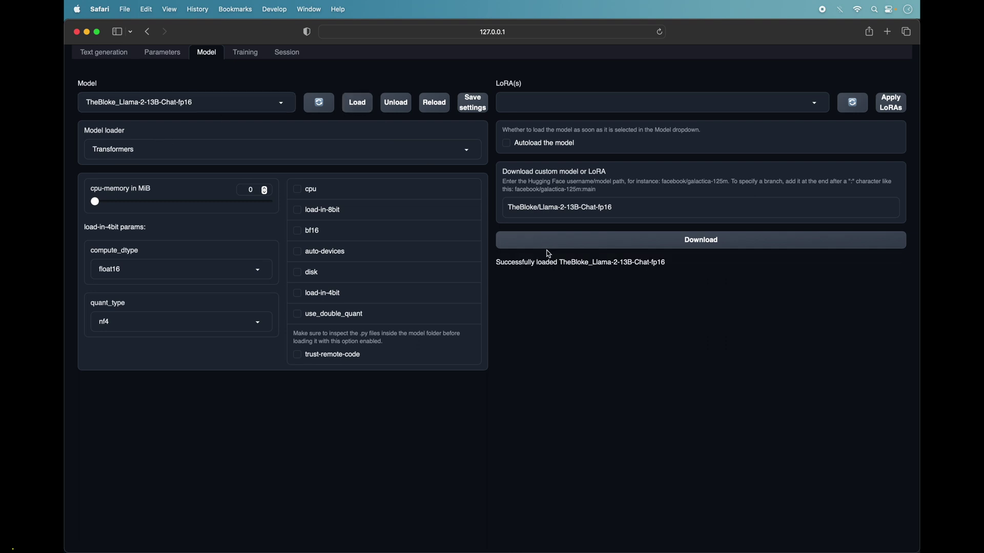
left_click_drag(495, 264, 557, 265)
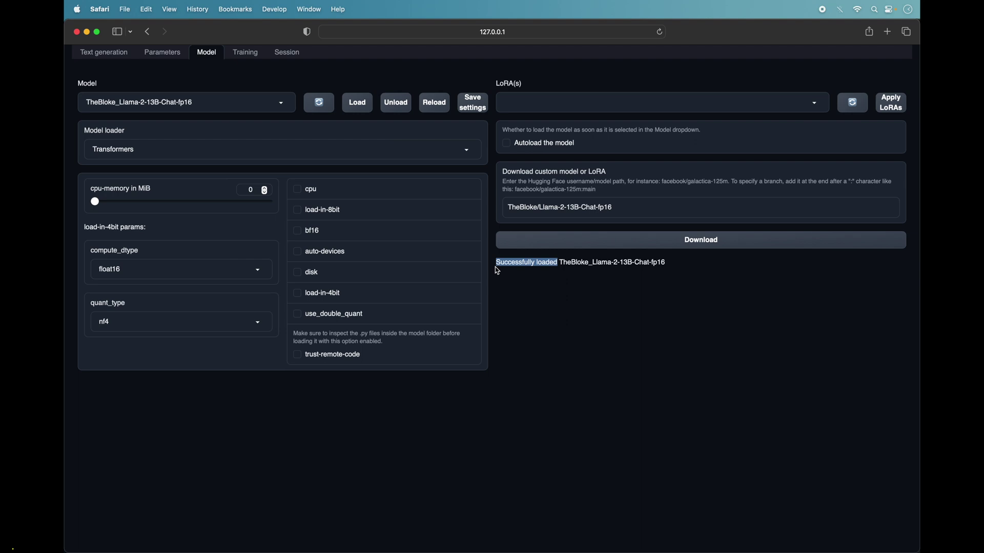
left_click(561, 310)
Switch the session's interface mode to chat and restart the web UI with it
left_click(286, 53)
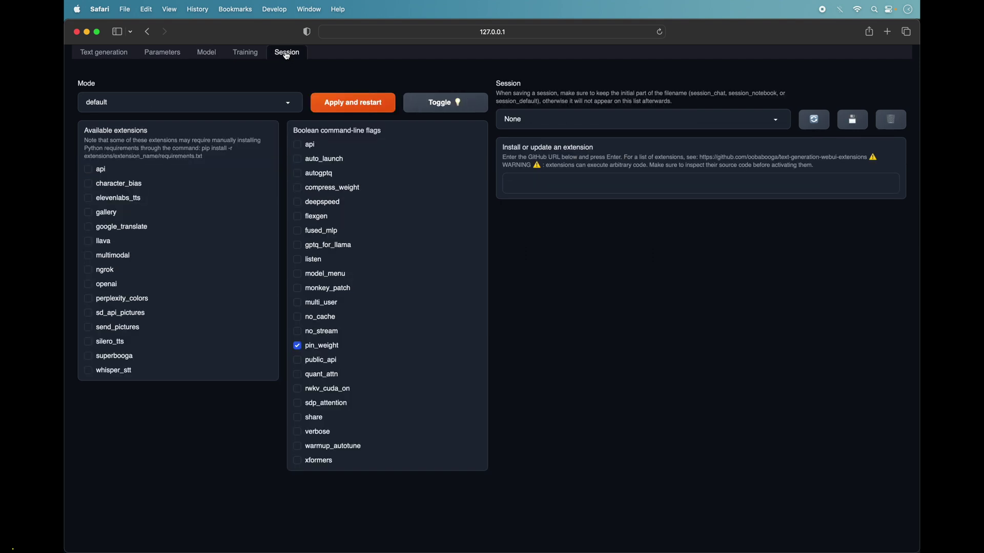
left_click(274, 100)
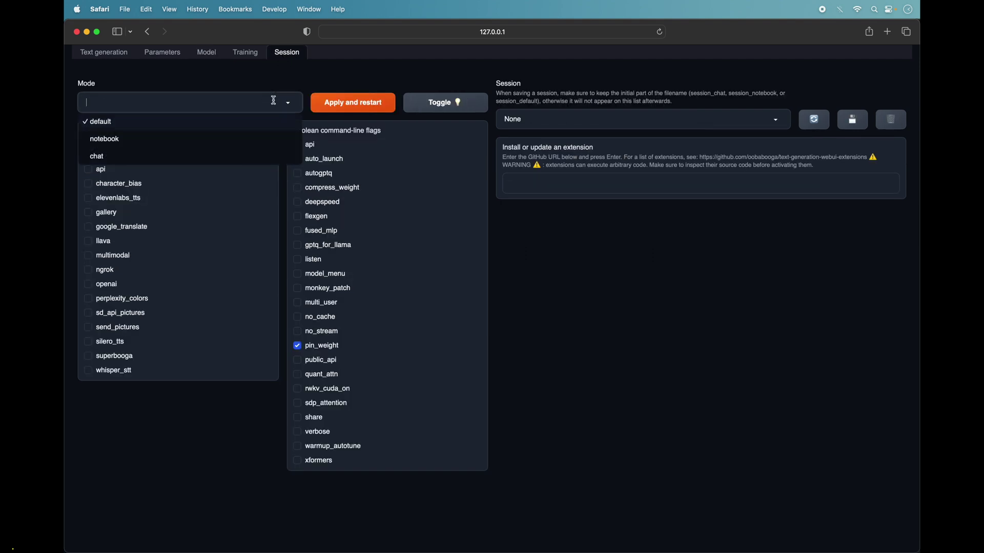
left_click(245, 159)
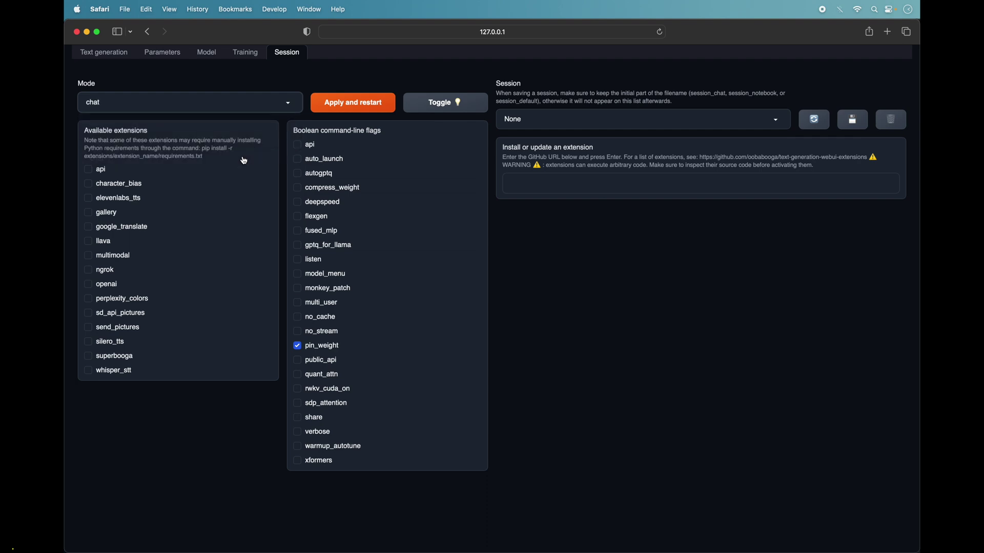
left_click(355, 106)
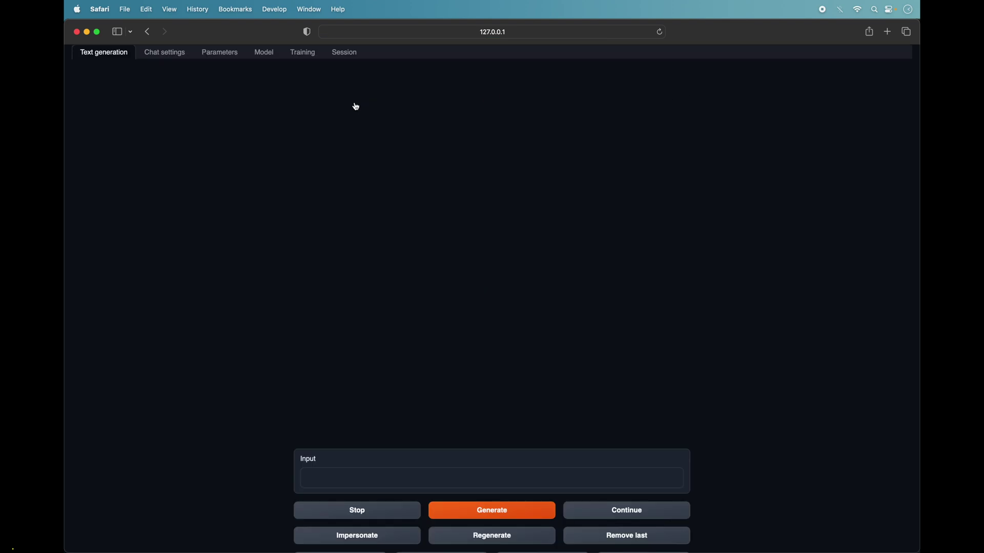
Set max_new_tokens in the chat generation parameters to 4096
left_click(220, 56)
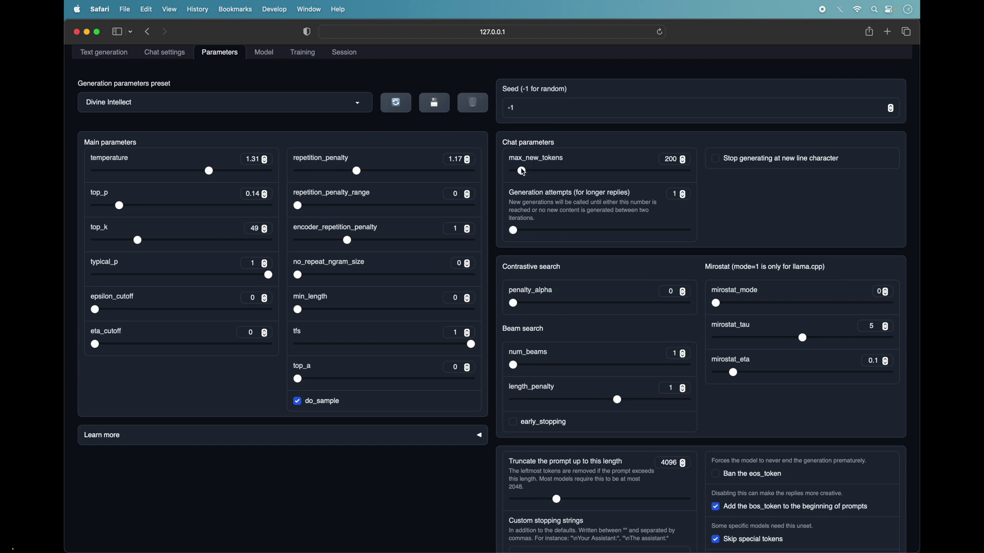
left_click_drag(522, 171, 687, 171)
left_click_drag(509, 158, 571, 159)
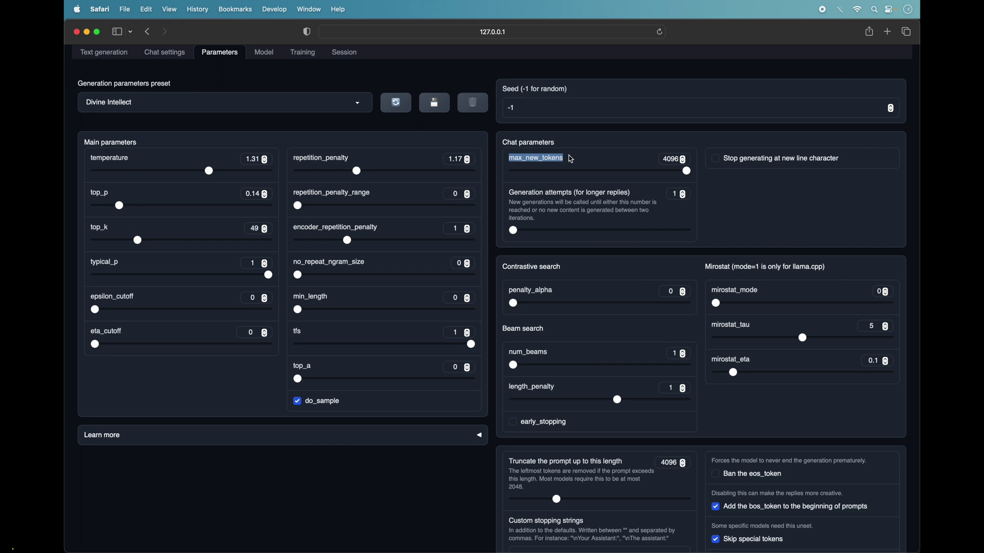
left_click(571, 158)
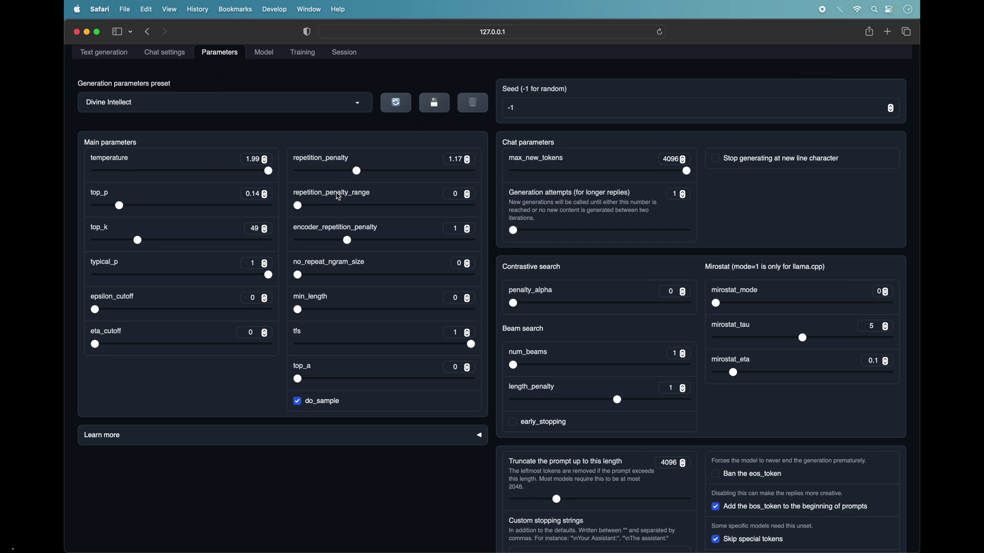
Lower the generation temperature to its minimum and return to the text generation page
left_click(271, 172)
left_click_drag(271, 175, 82, 172)
left_click(110, 54)
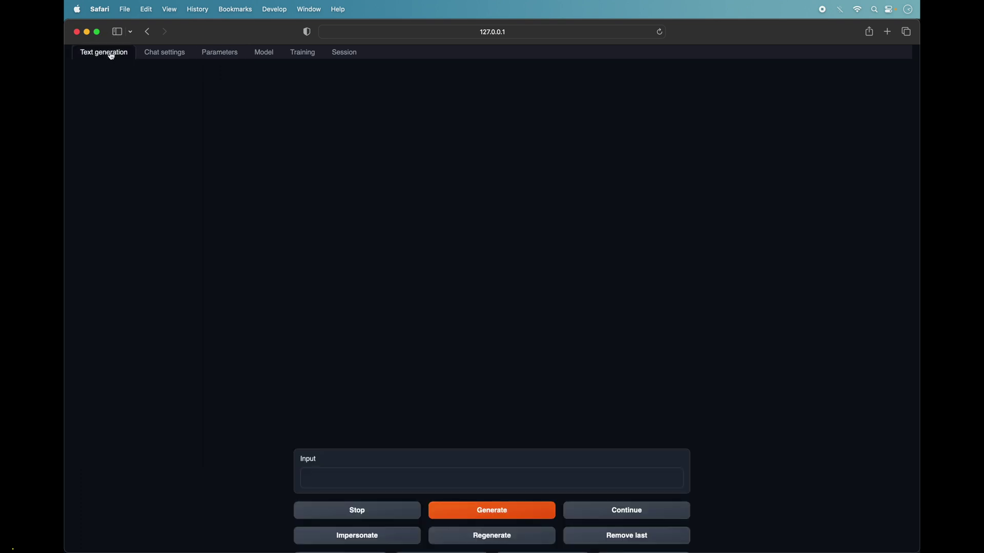